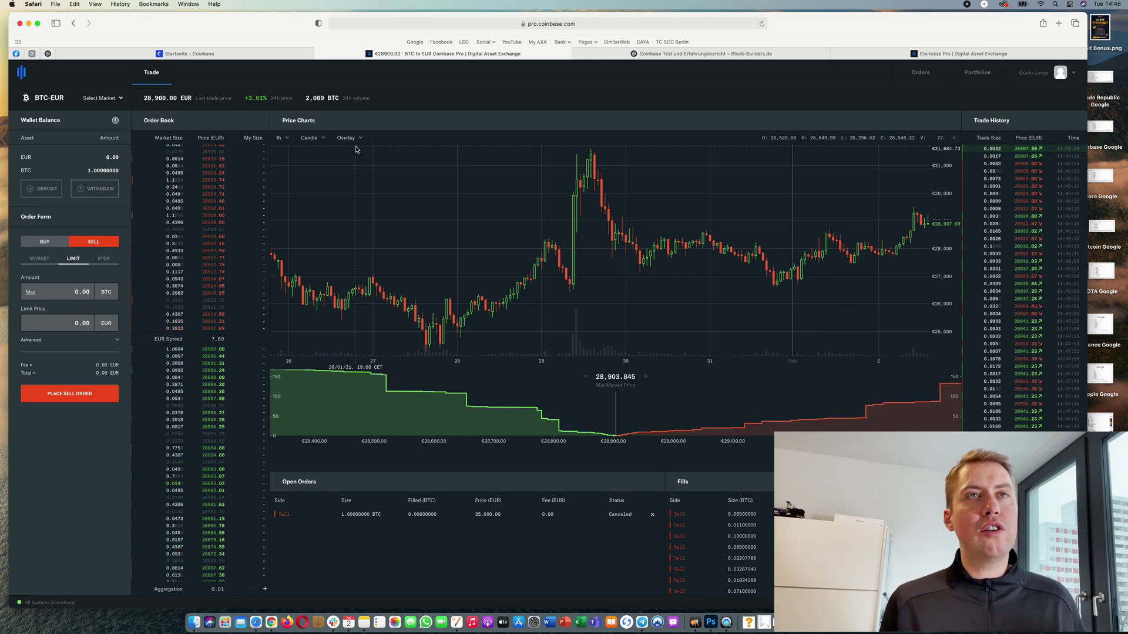
View the Coinbase start page, and open the EUR deposit options from the BTC-EUR trading page of Coinbase Pro.
left_click(188, 53)
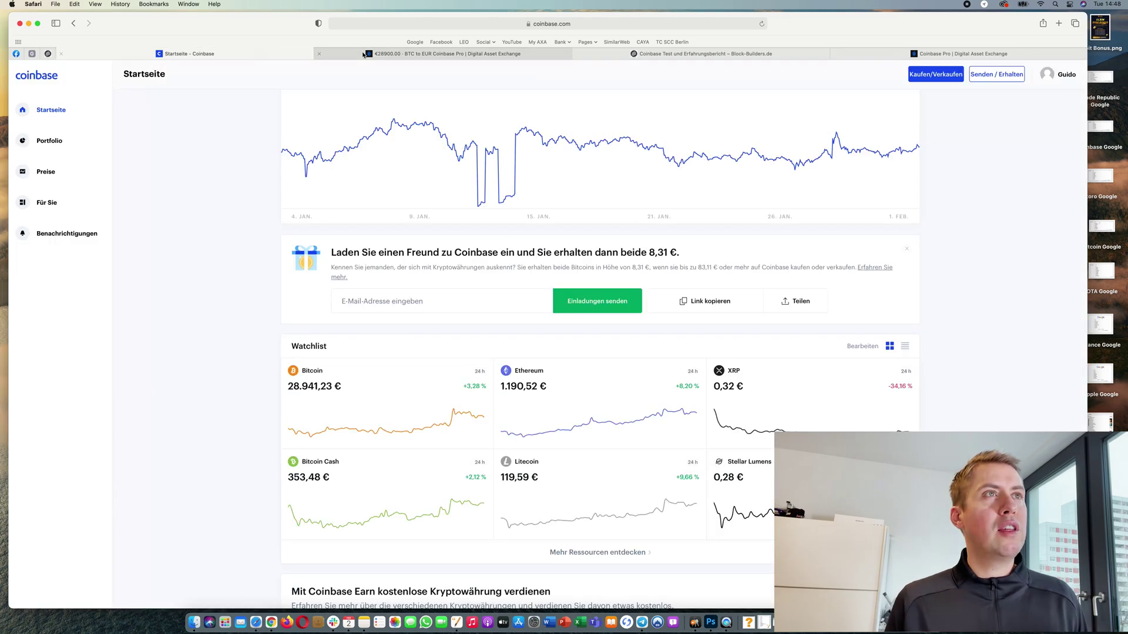
left_click(398, 54)
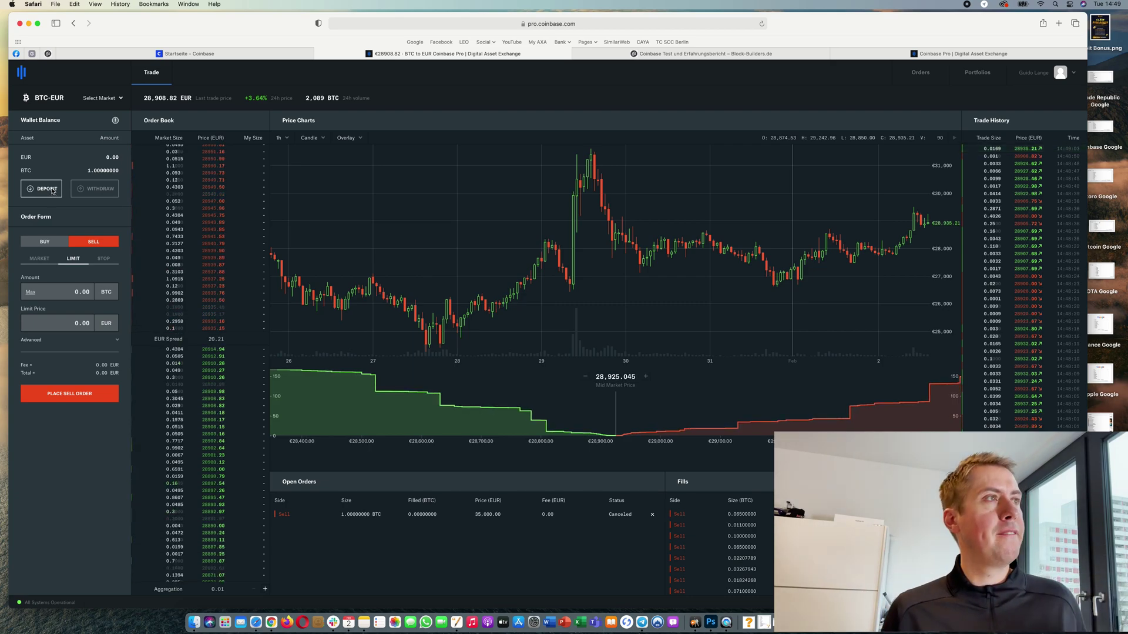
left_click(47, 189)
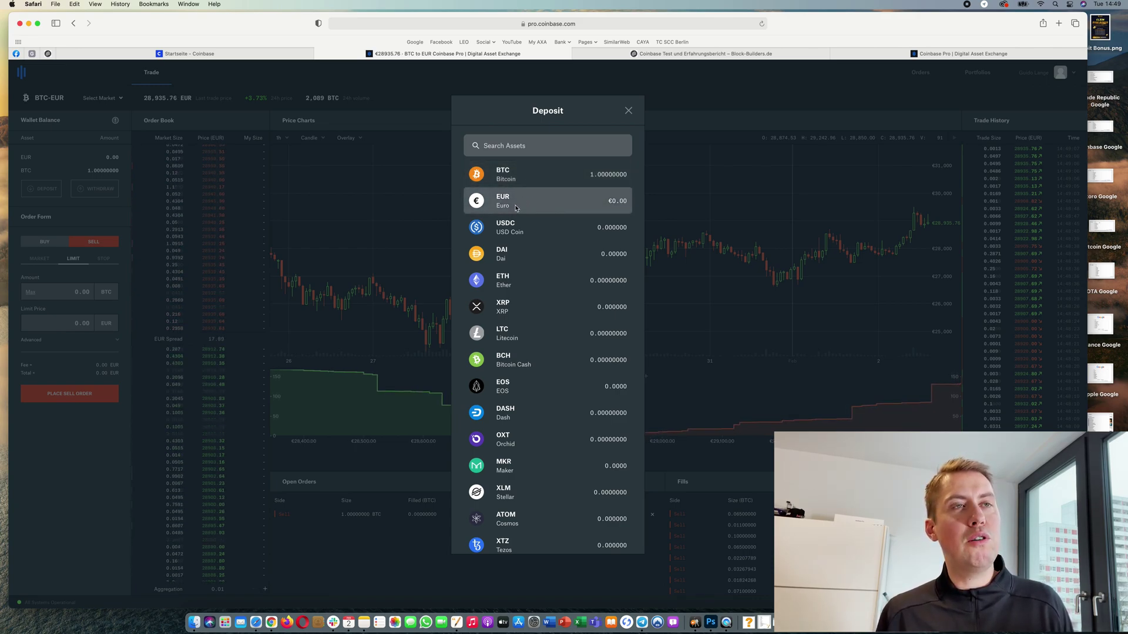
left_click(545, 199)
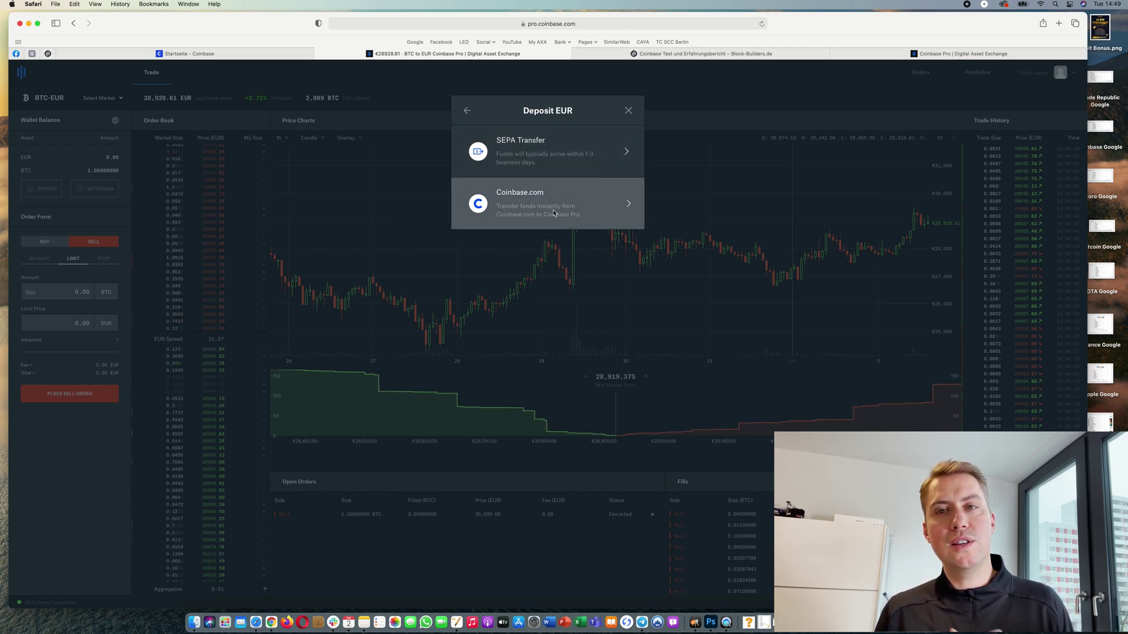
Display the BTC deposit wallet address for the crypto address method, acknowledging the Bitcoin-only notice, and close the deposit dialog.
left_click(467, 111)
left_click(535, 178)
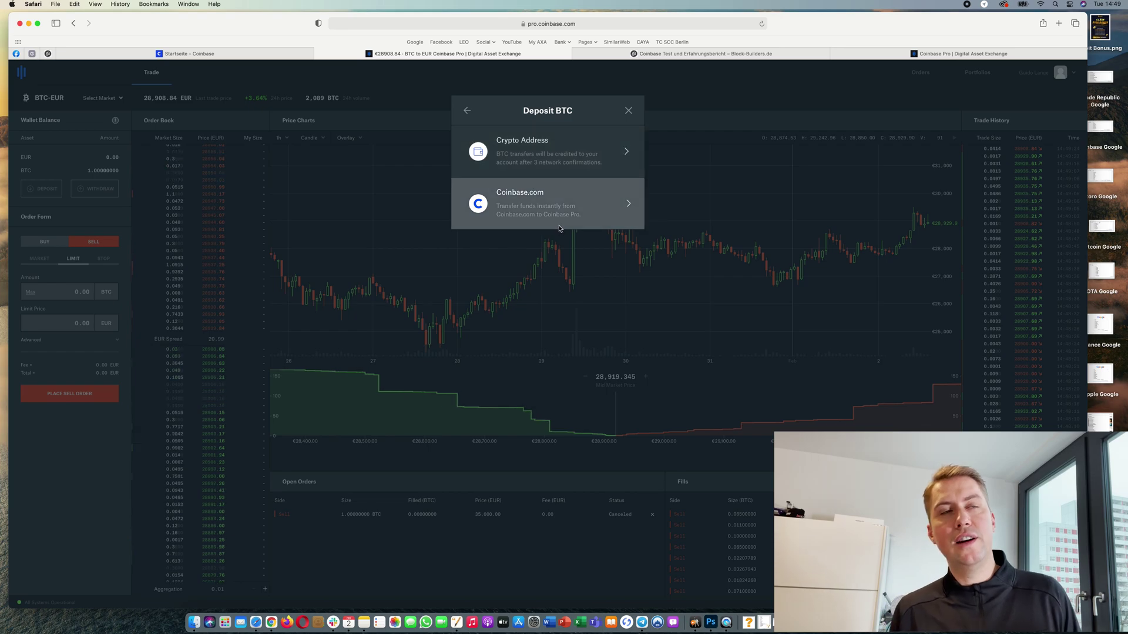
left_click(578, 161)
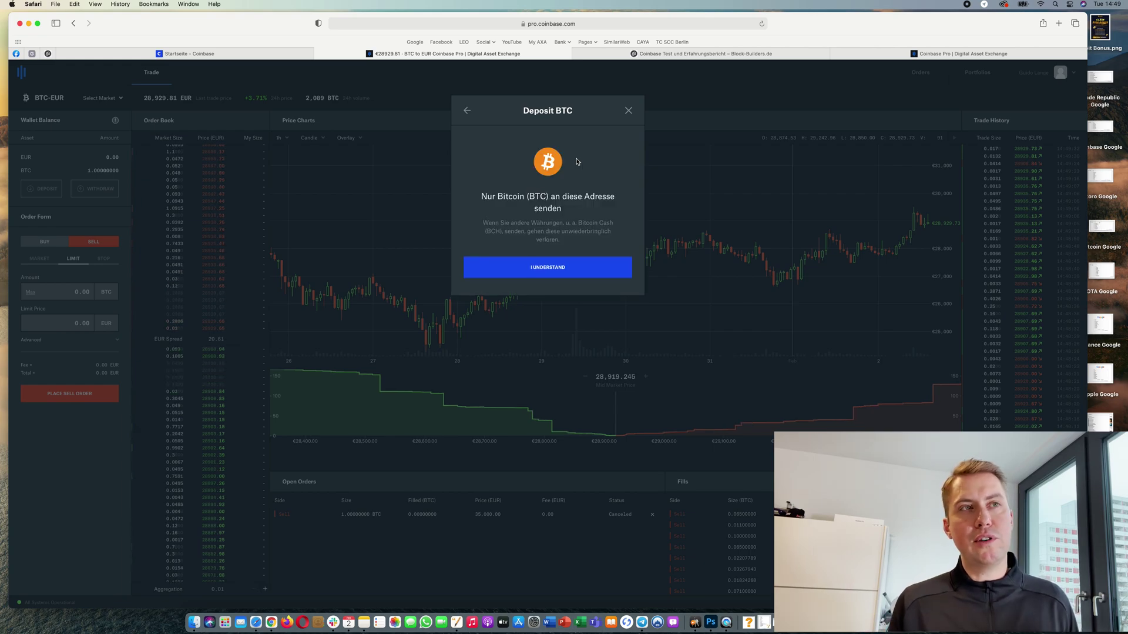
left_click(548, 267)
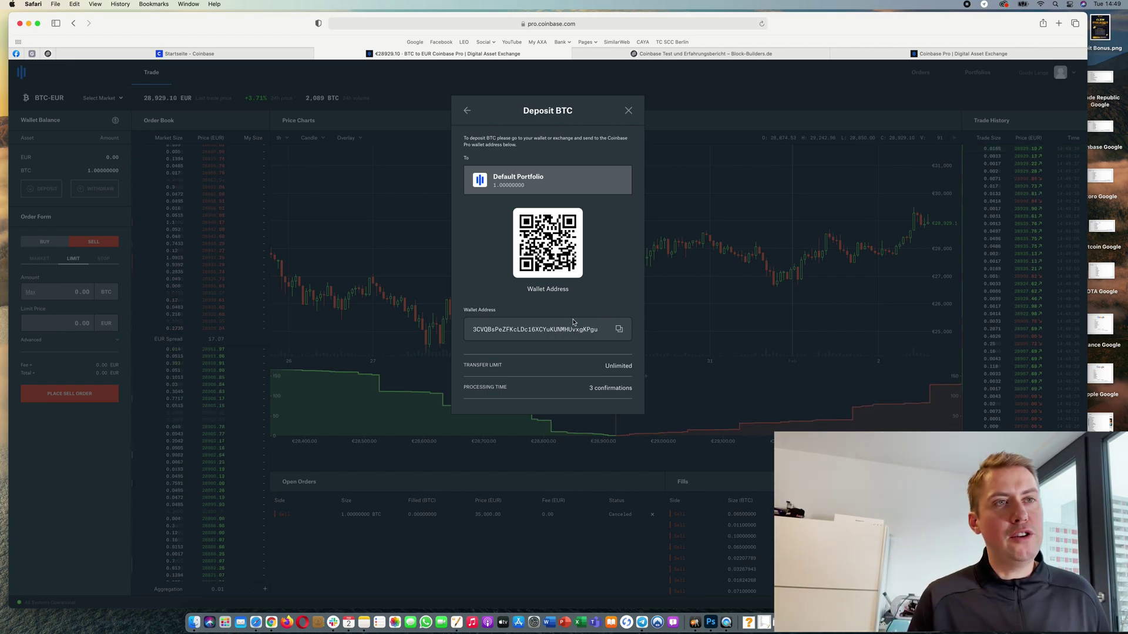
left_click(467, 112)
left_click(627, 111)
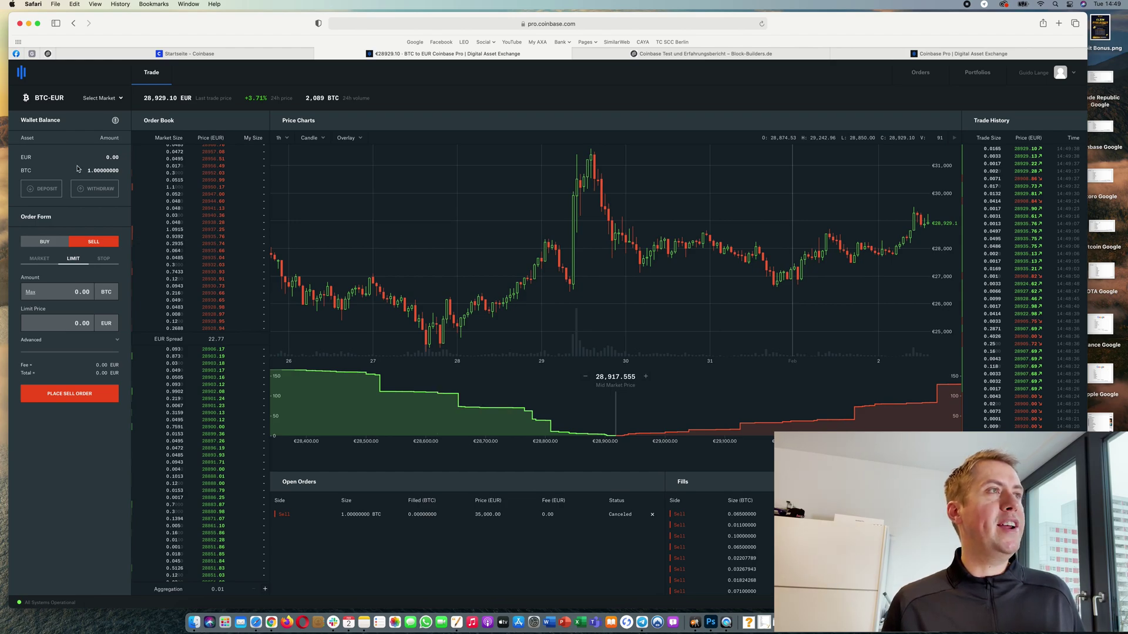
Switch the order form to Buy and view the list of available markets, keeping BTC-EUR selected.
left_click(46, 242)
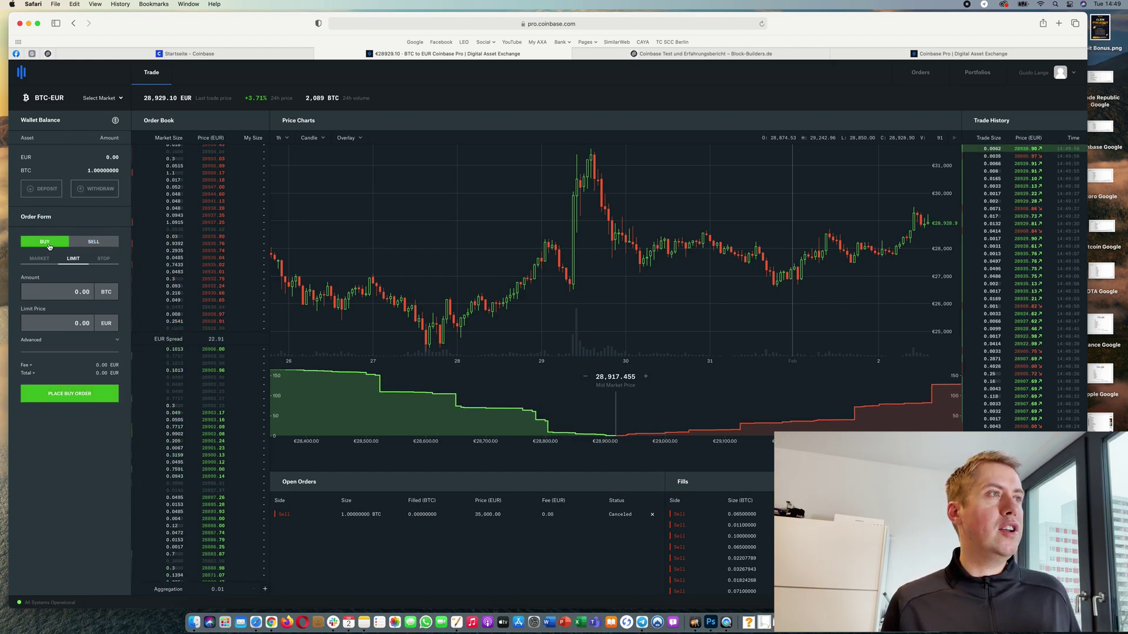
left_click(112, 101)
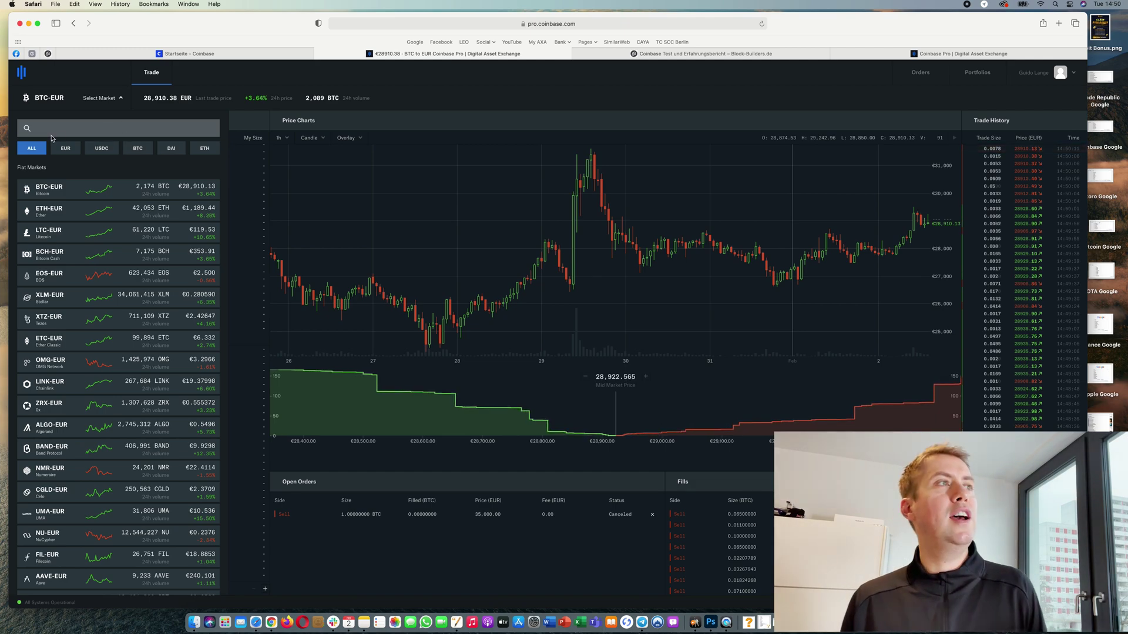
left_click(82, 101)
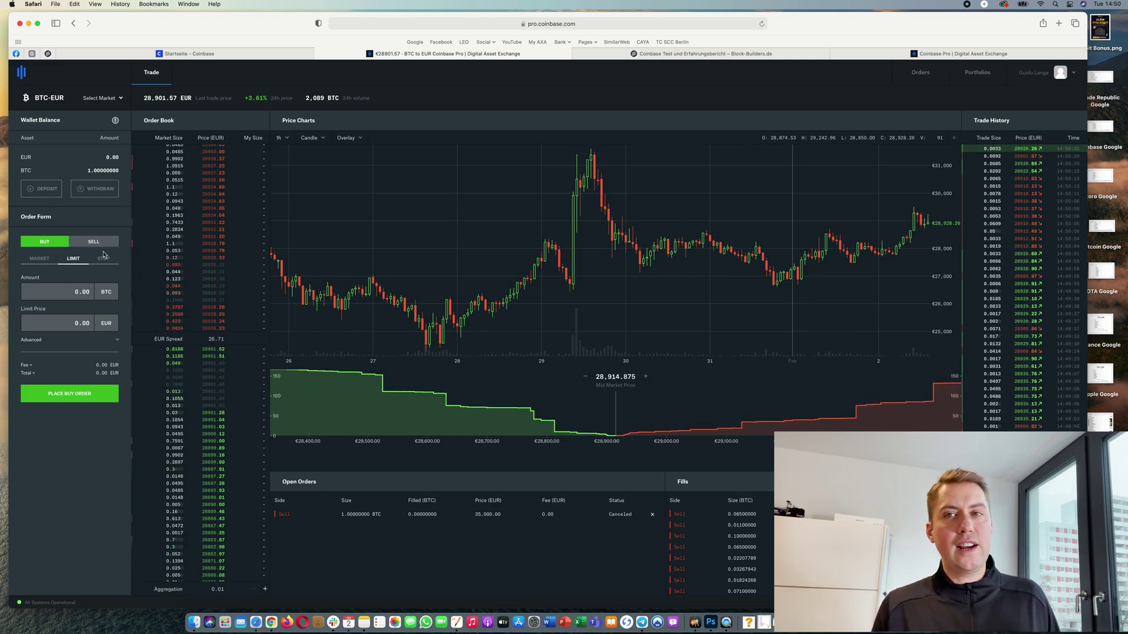
Compare the entry fields of the Market, Limit and Stop order types for a BTC-EUR buy order.
left_click(41, 258)
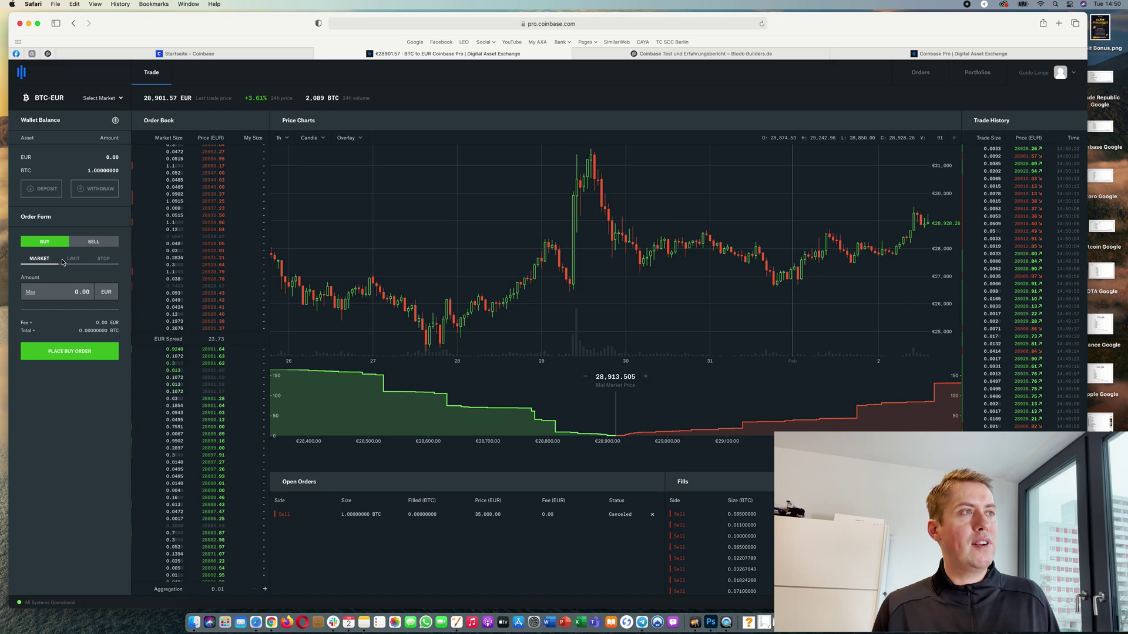
left_click(73, 259)
left_click(41, 259)
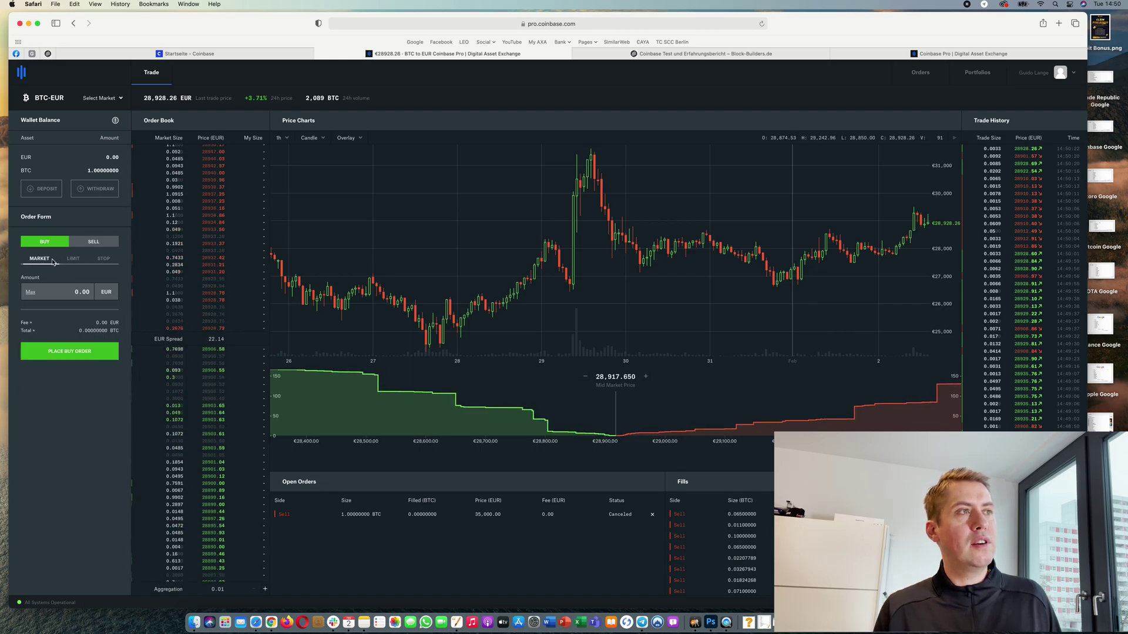
left_click(103, 259)
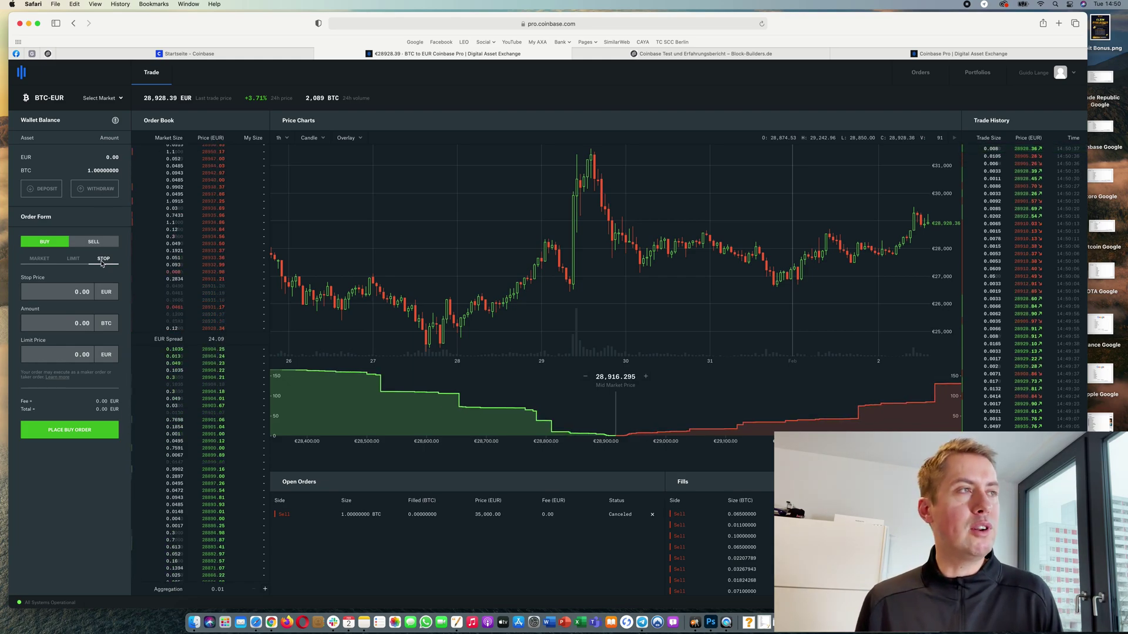
left_click(74, 259)
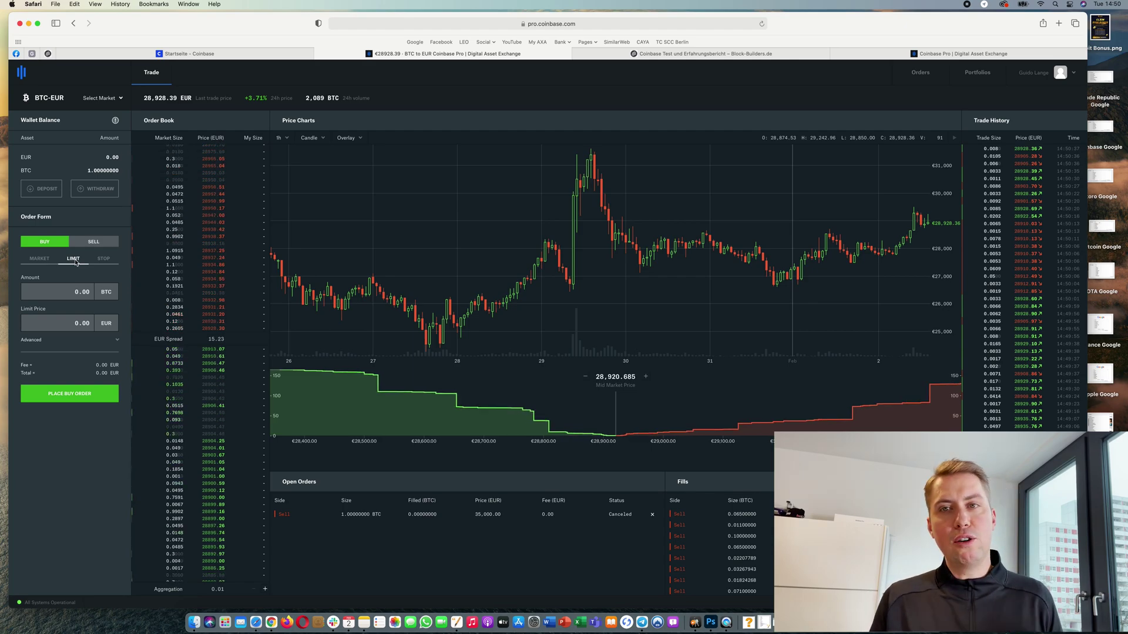
Fill in a market buy order for BTC with an amount of 500 EUR, without placing it.
left_click(50, 259)
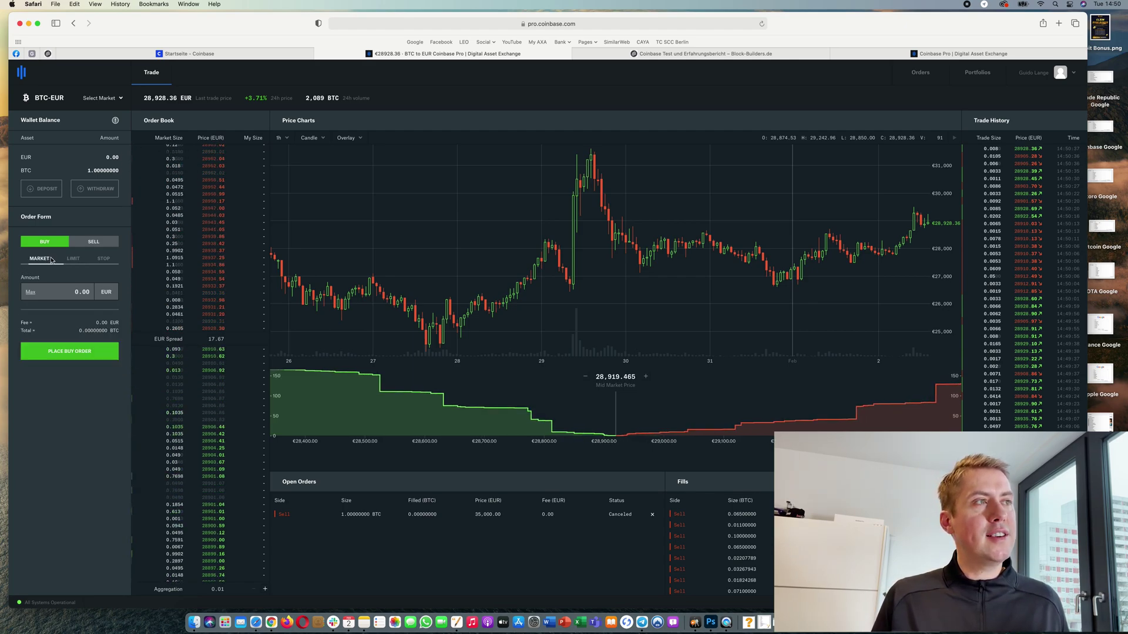
left_click(78, 293)
type("500")
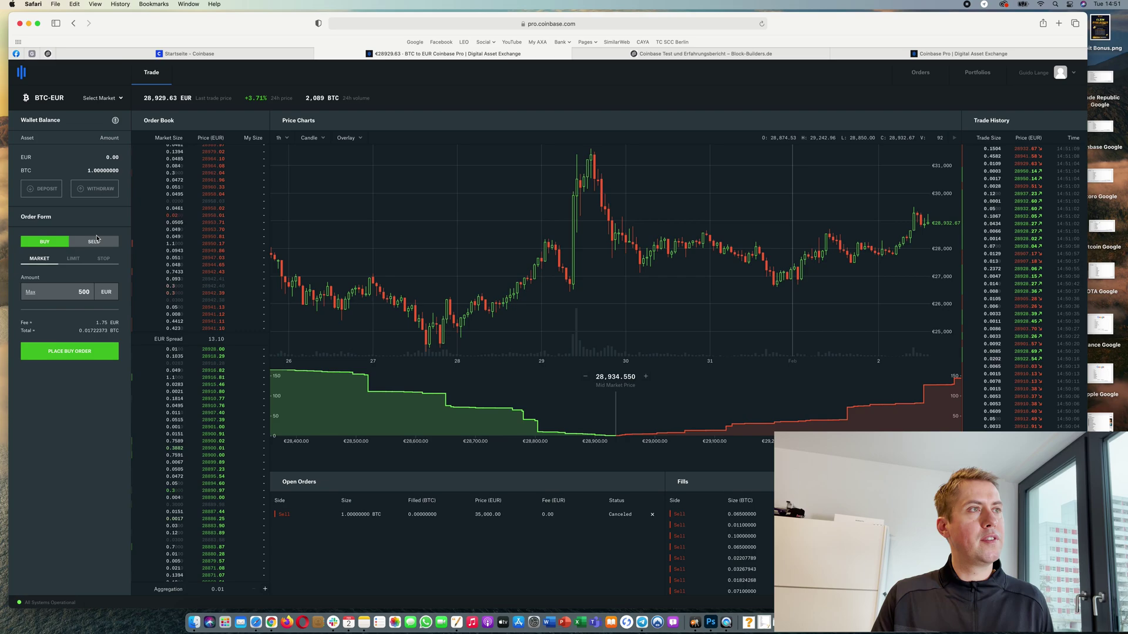
Fill in a limit buy order for 0.05 BTC with a limit price of 25000 EUR, without placing it.
left_click(75, 260)
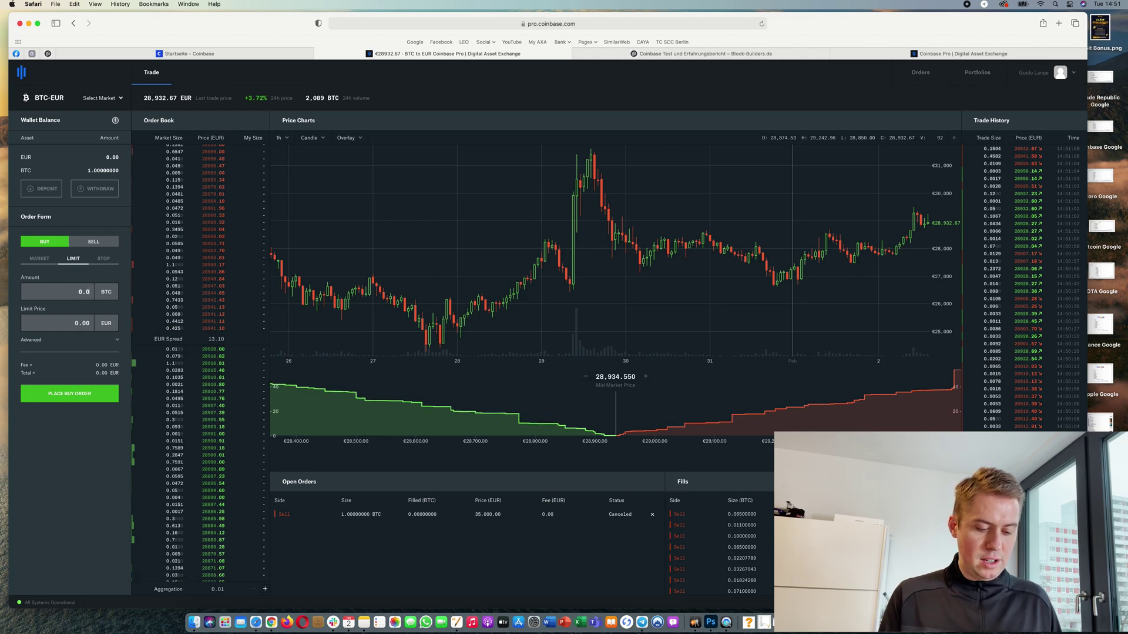
type("5")
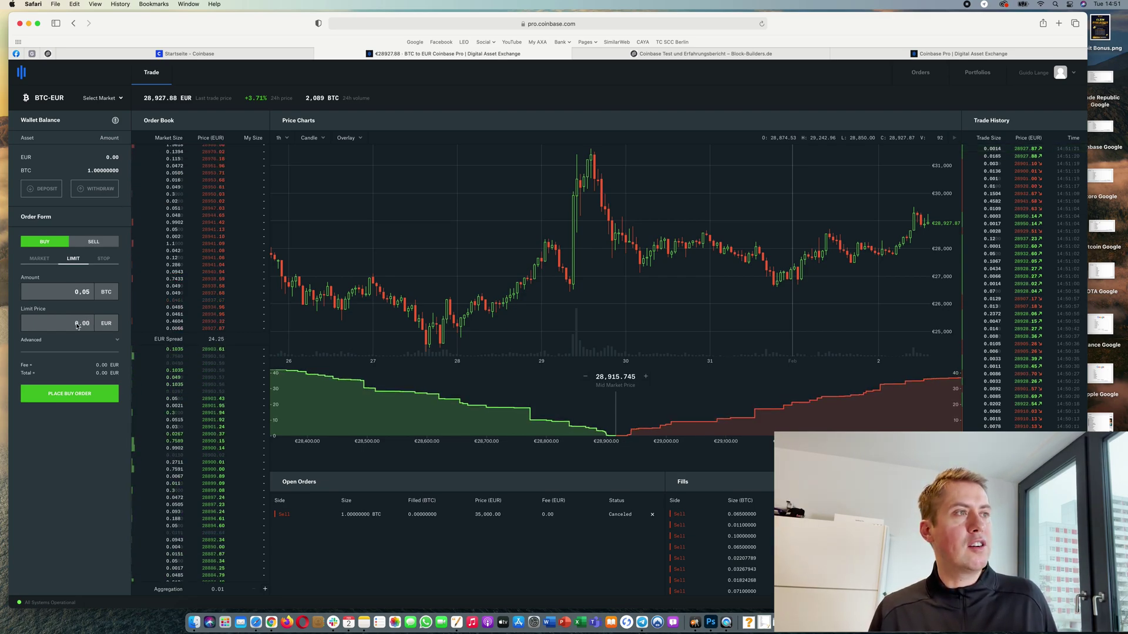
left_click(77, 325)
type("250")
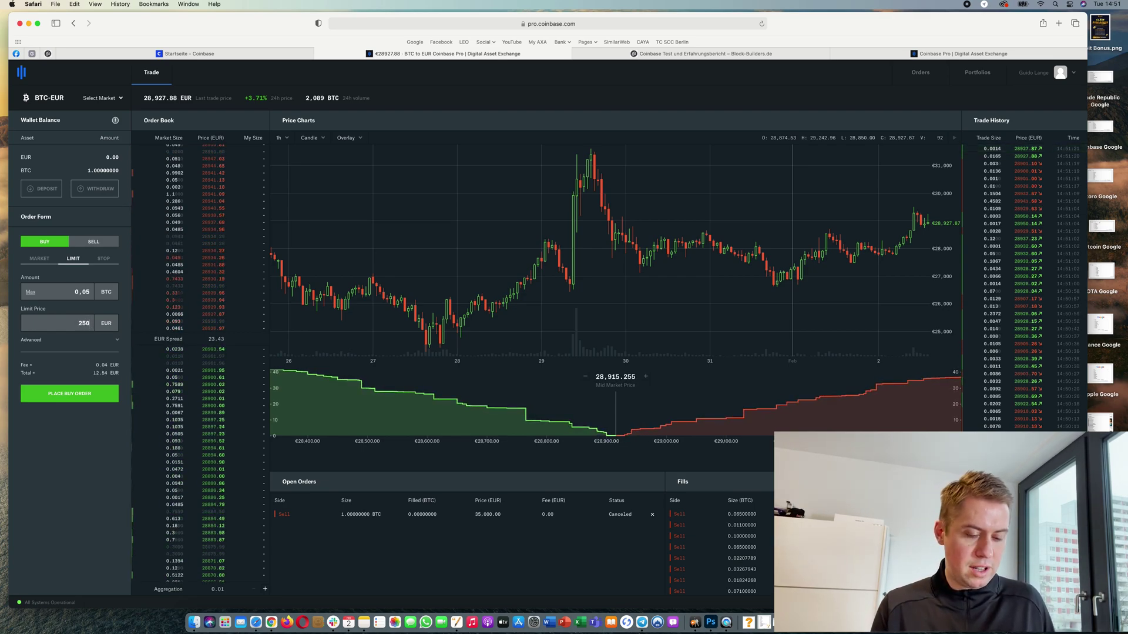
type("00")
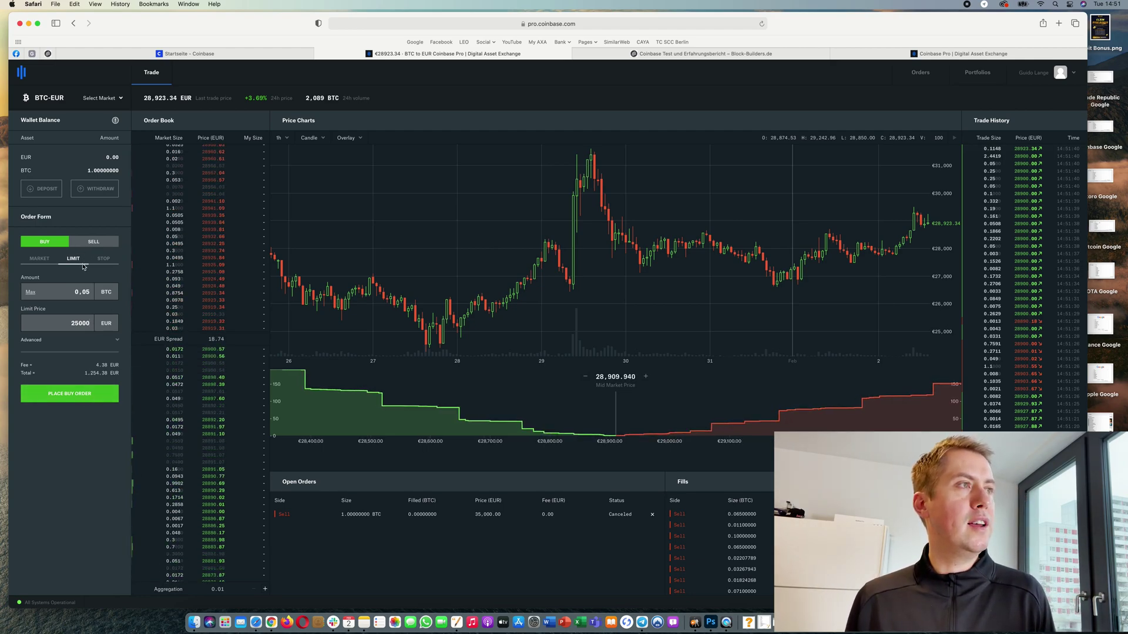
Fill in a market sell order for the maximum available amount of 1 BTC, without placing it.
left_click(92, 243)
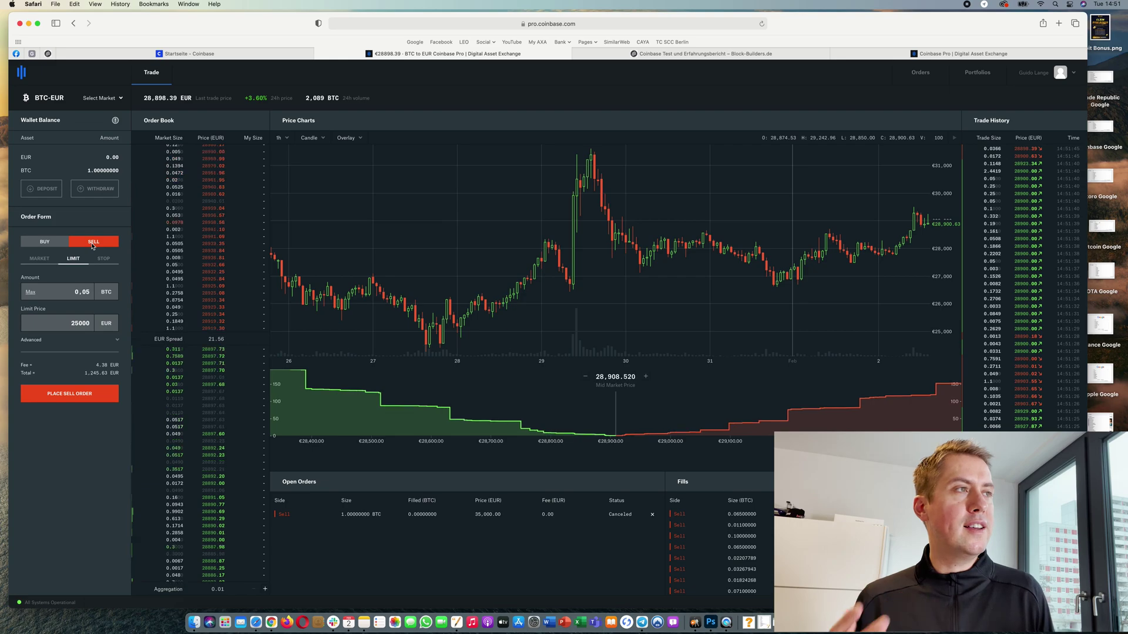
left_click(40, 259)
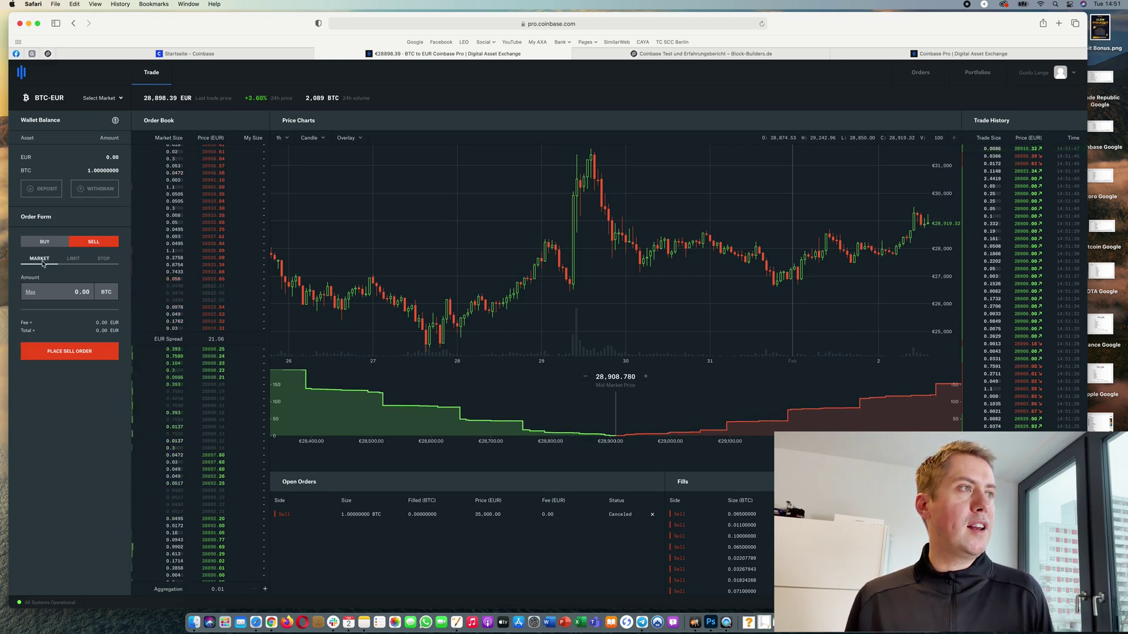
left_click(33, 293)
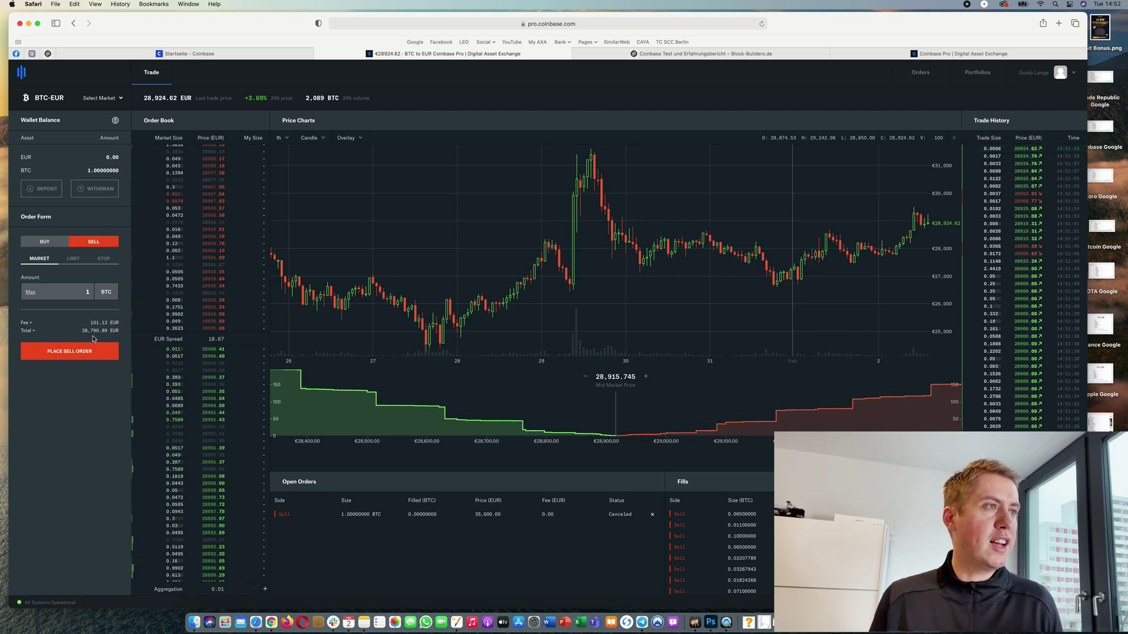
Place a limit sell order for the maximum available amount of 1 BTC with a limit price of 35000 EUR.
left_click(72, 259)
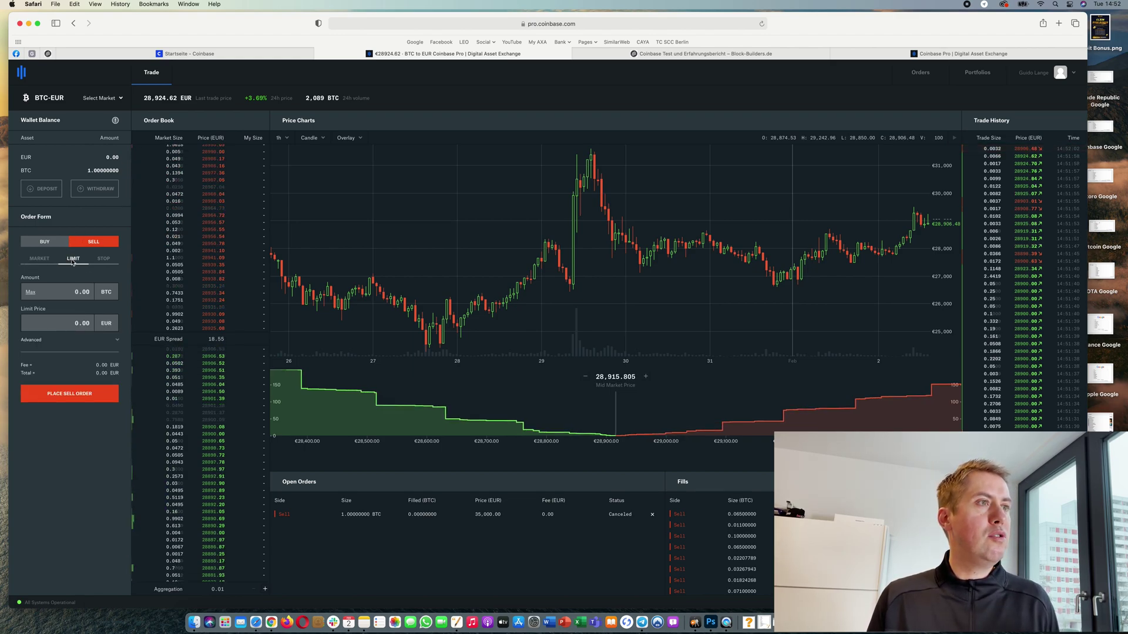
left_click(31, 292)
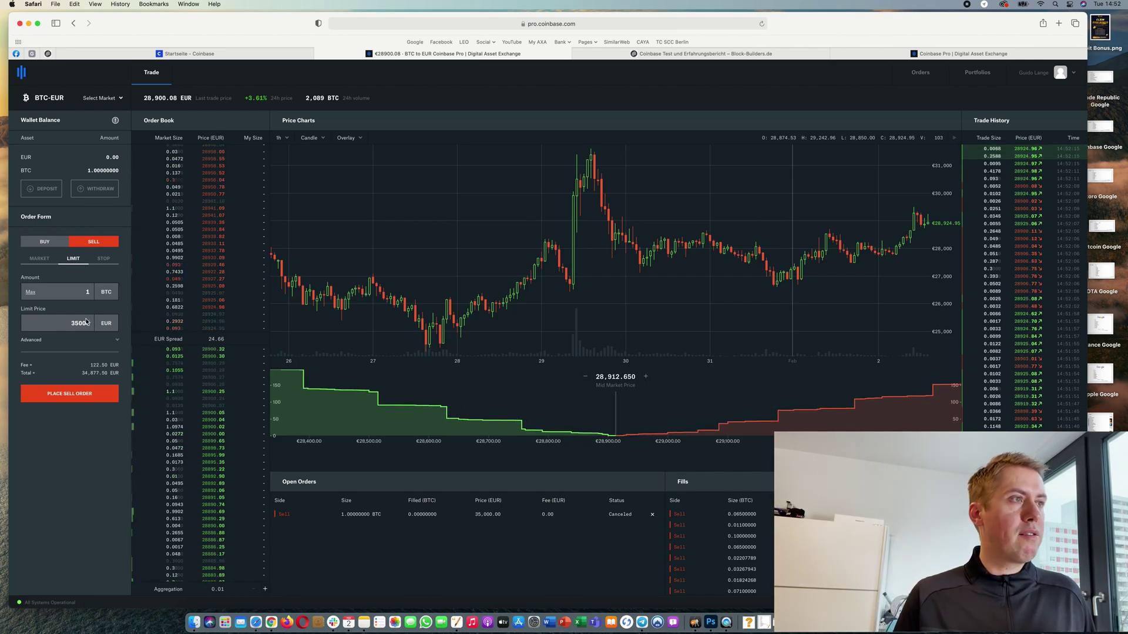
left_click(80, 395)
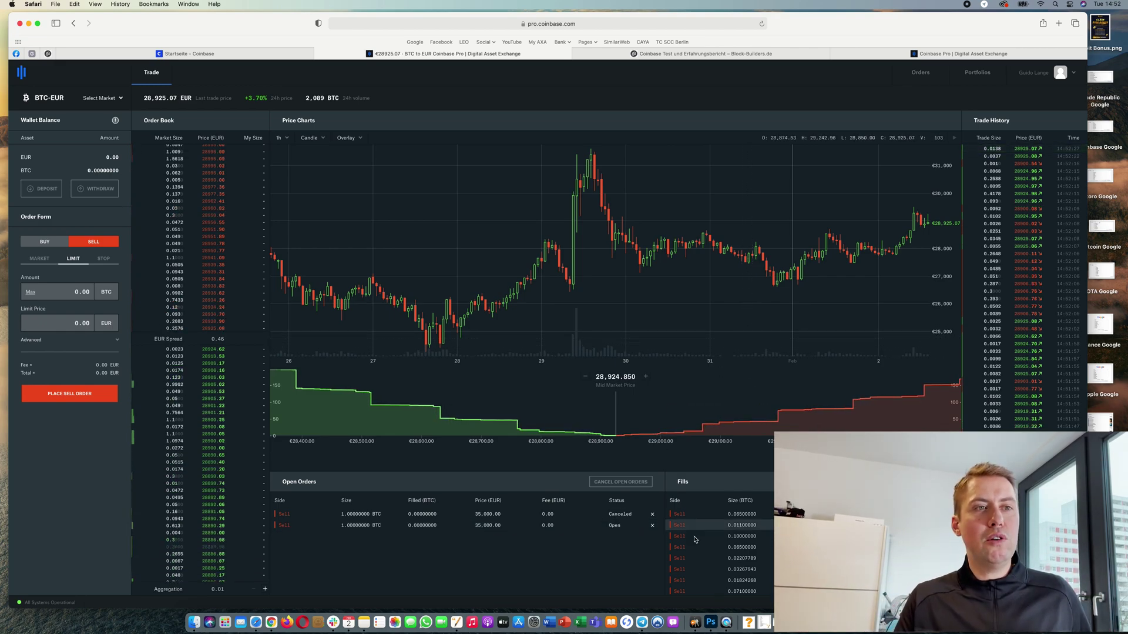
Cancel the open limit sell order for 1 BTC and enter 2 BTC as the amount in the limit sell form.
left_click(653, 525)
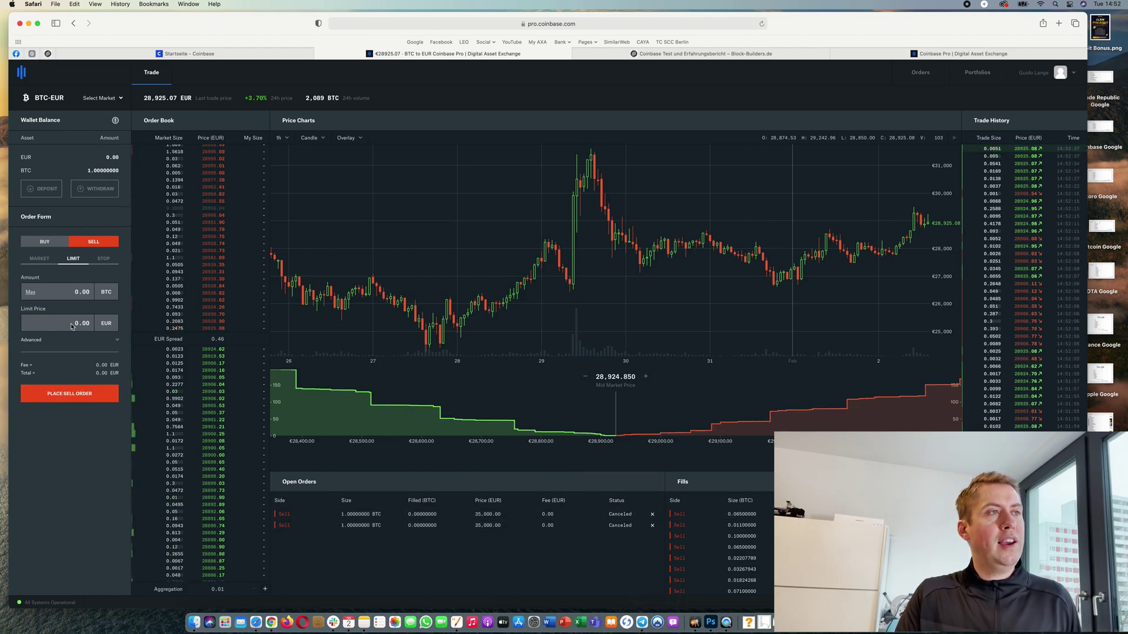
left_click(89, 293)
type("2")
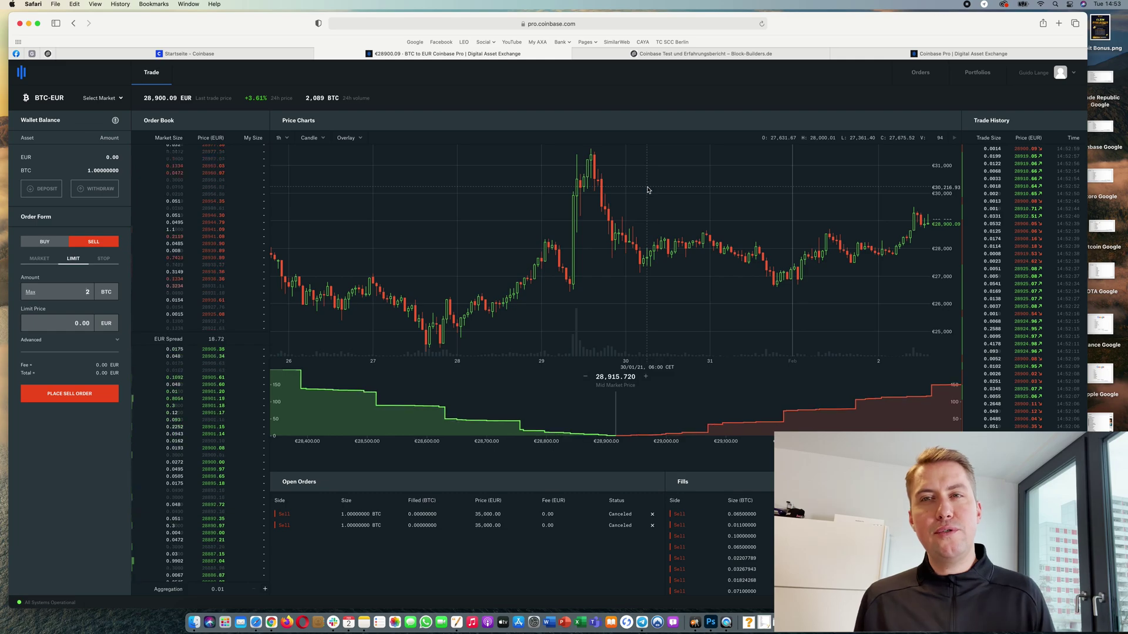
Examine the maker and taker fees of the Default Portfolio, switching the sell form to a market order in between.
left_click(946, 54)
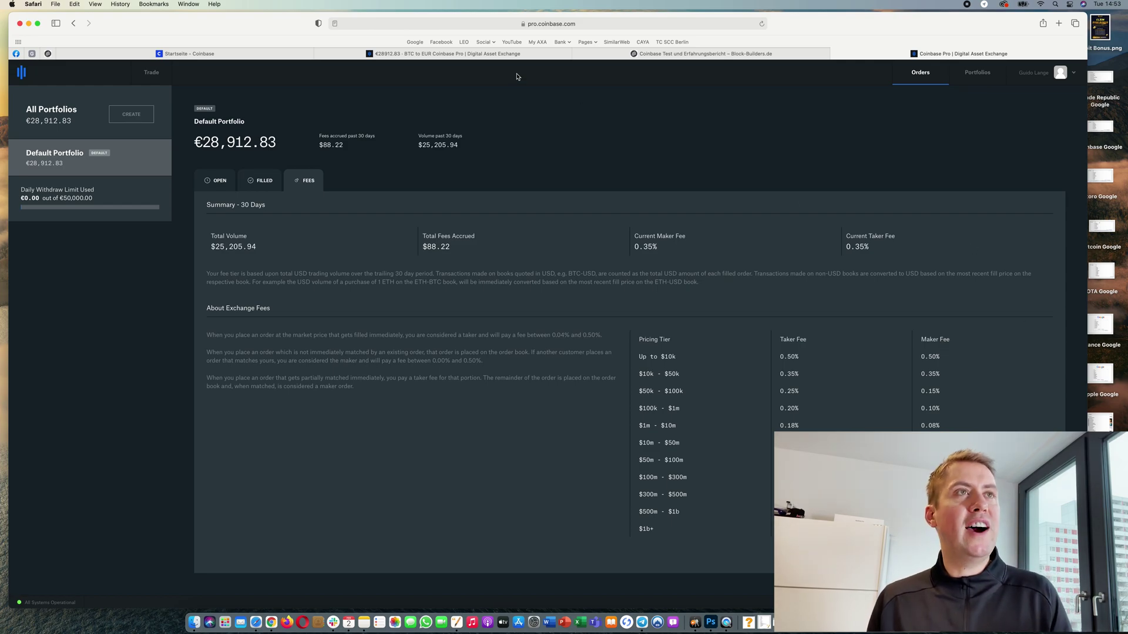
left_click(477, 55)
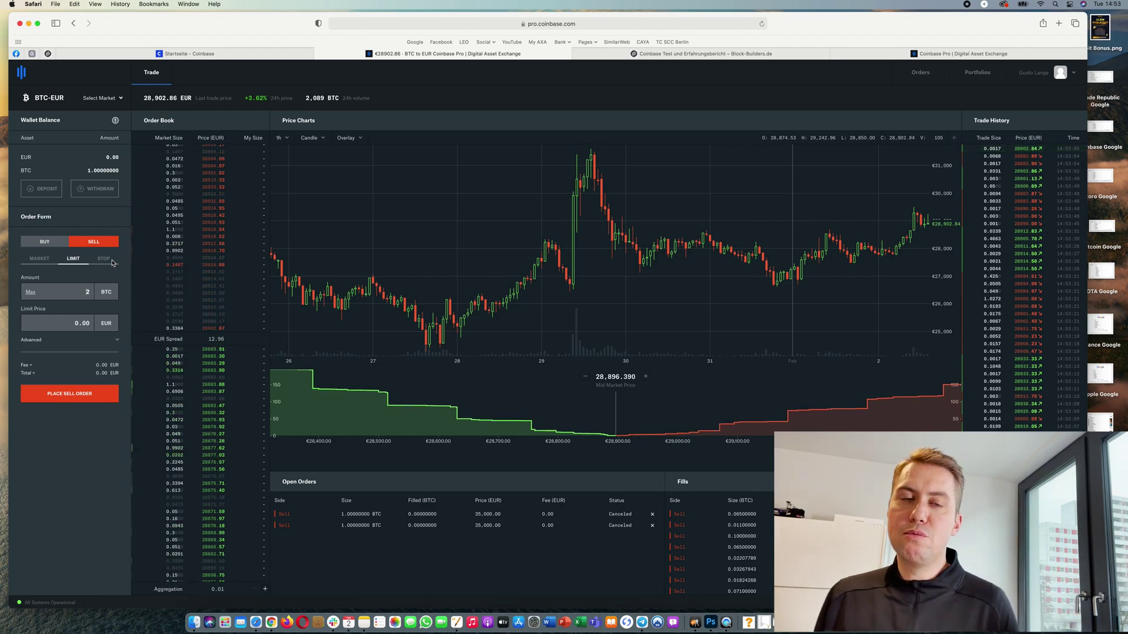
left_click(41, 259)
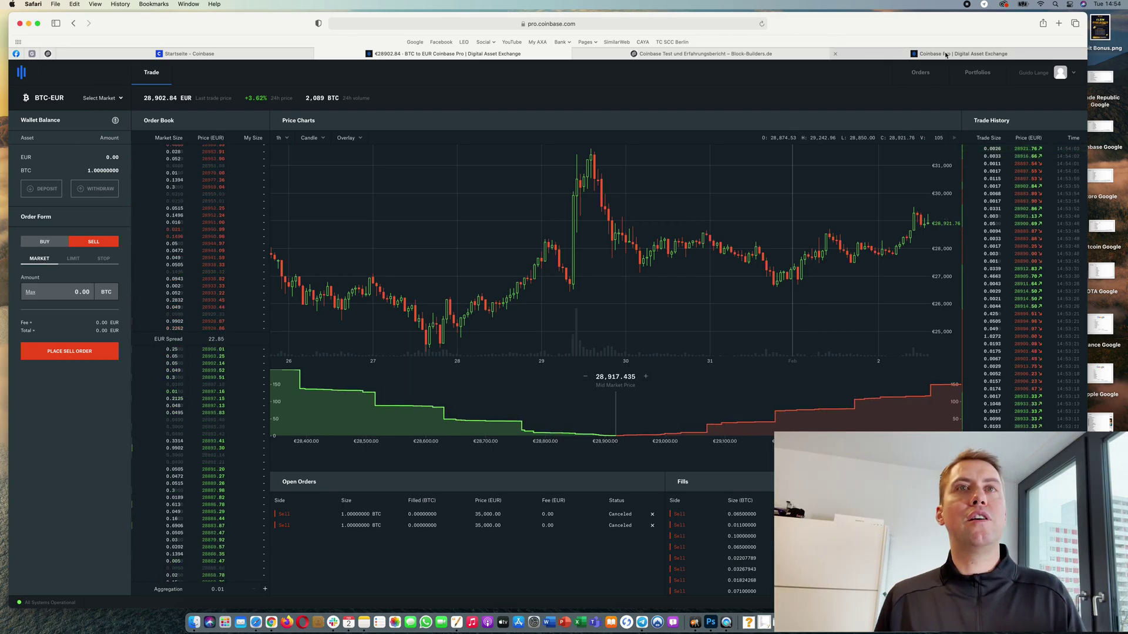
left_click(921, 72)
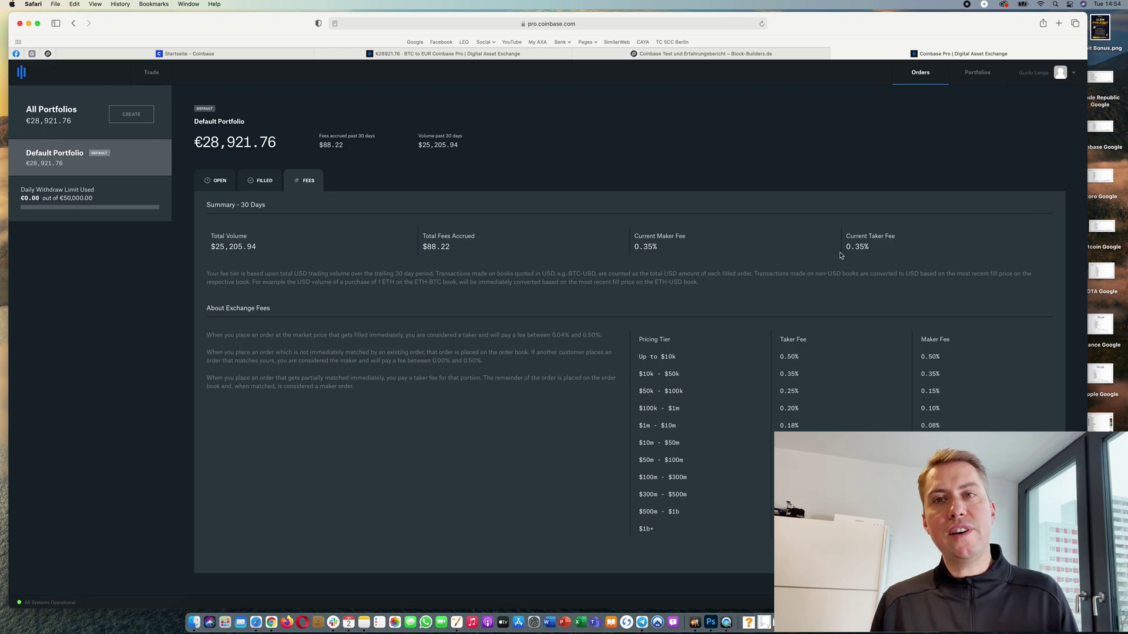